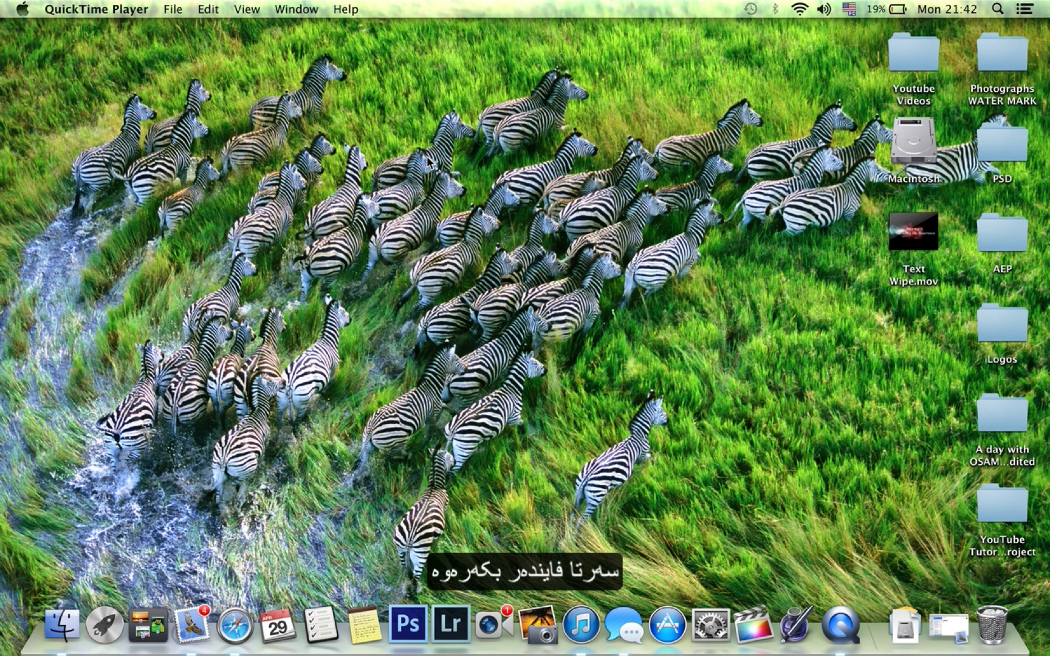
# - Open a Finder window and start a search of this Mac for 'skype'
pyautogui.click(70, 627)
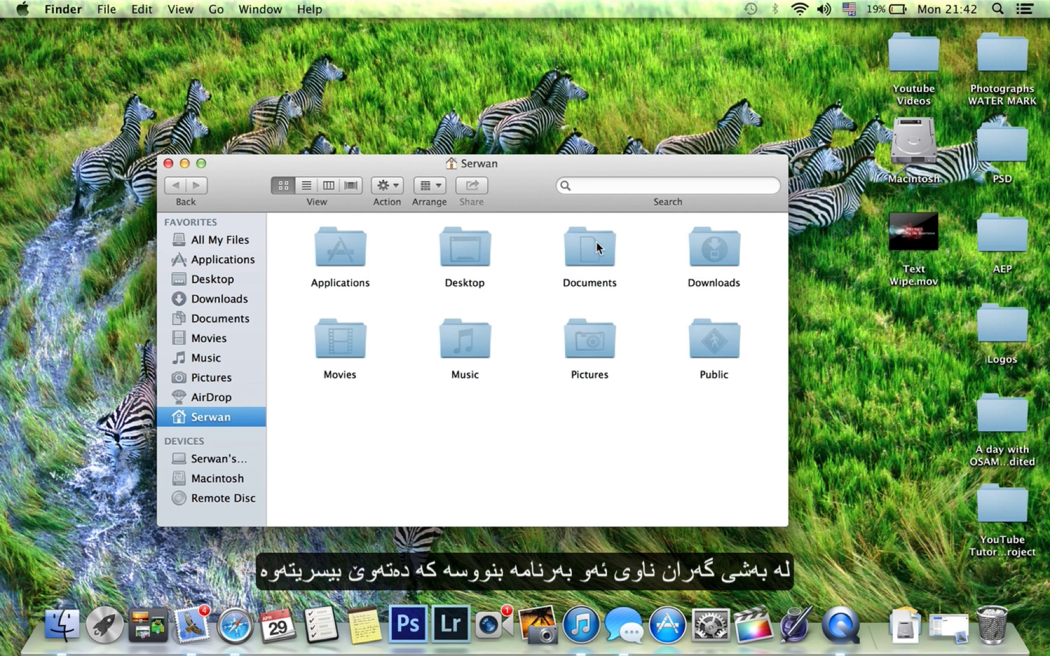
pyautogui.click(611, 189)
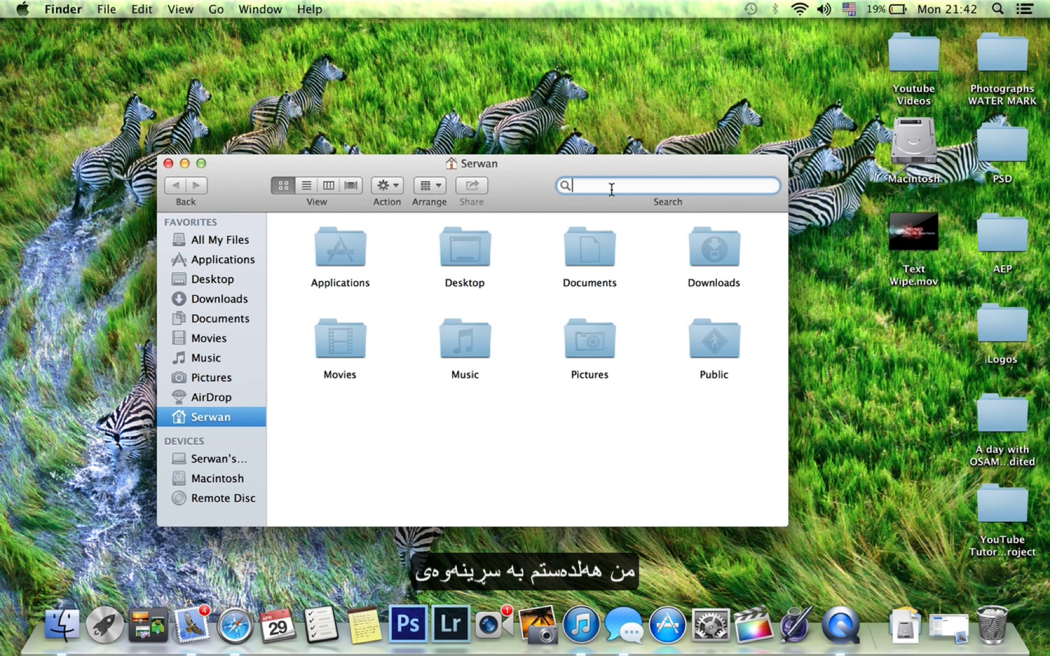
pyautogui.write('sky')
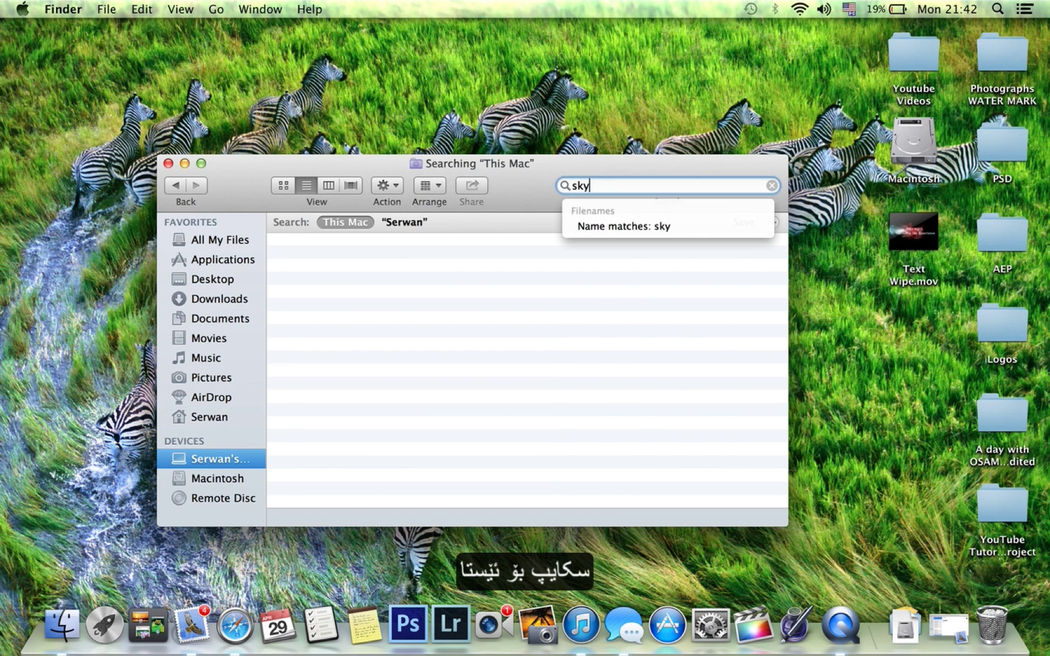
pyautogui.write('pe')
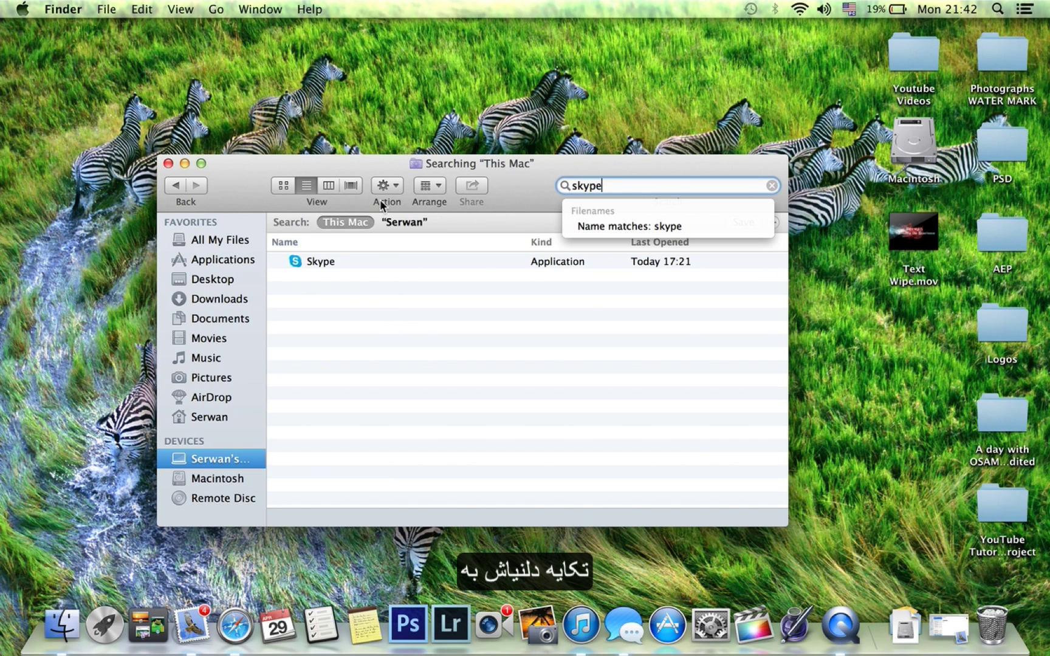
# - Move the search window up and right, briefly try icon view, then return to list view
pyautogui.moveTo(355, 156)
pyautogui.mouseDown()
pyautogui.moveTo(469, 169)
pyautogui.moveTo(498, 112)
pyautogui.mouseUp()
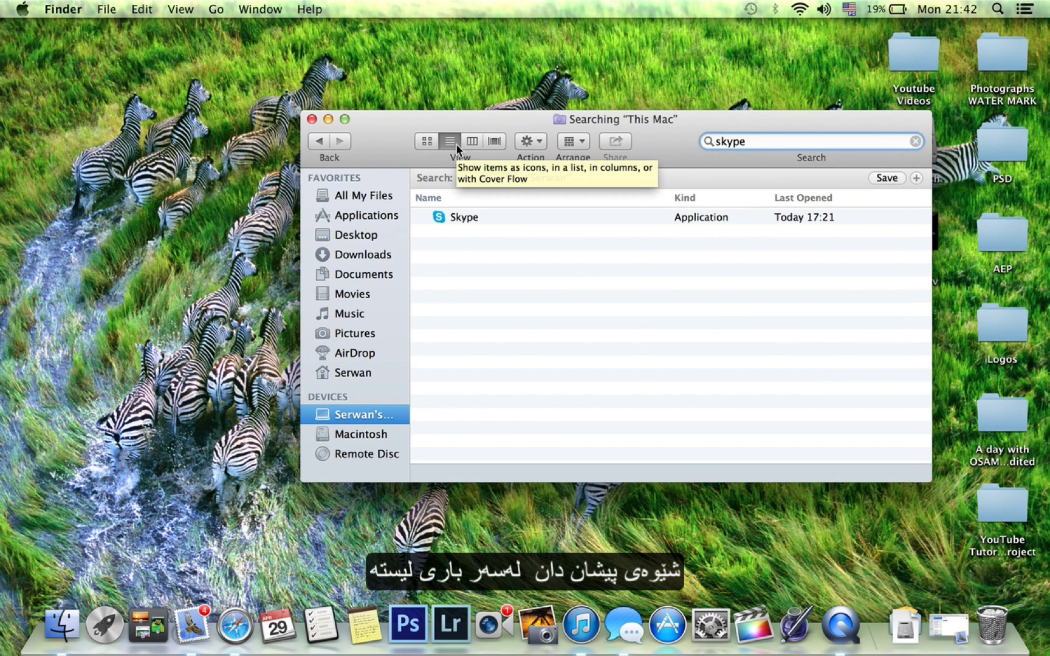
pyautogui.click(428, 142)
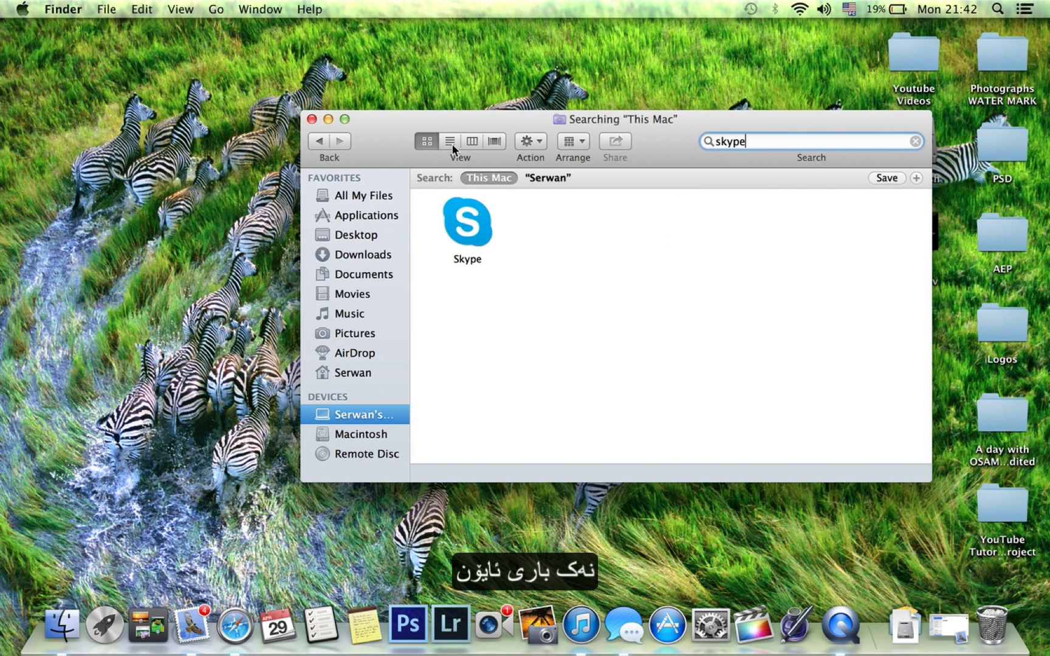
pyautogui.click(450, 142)
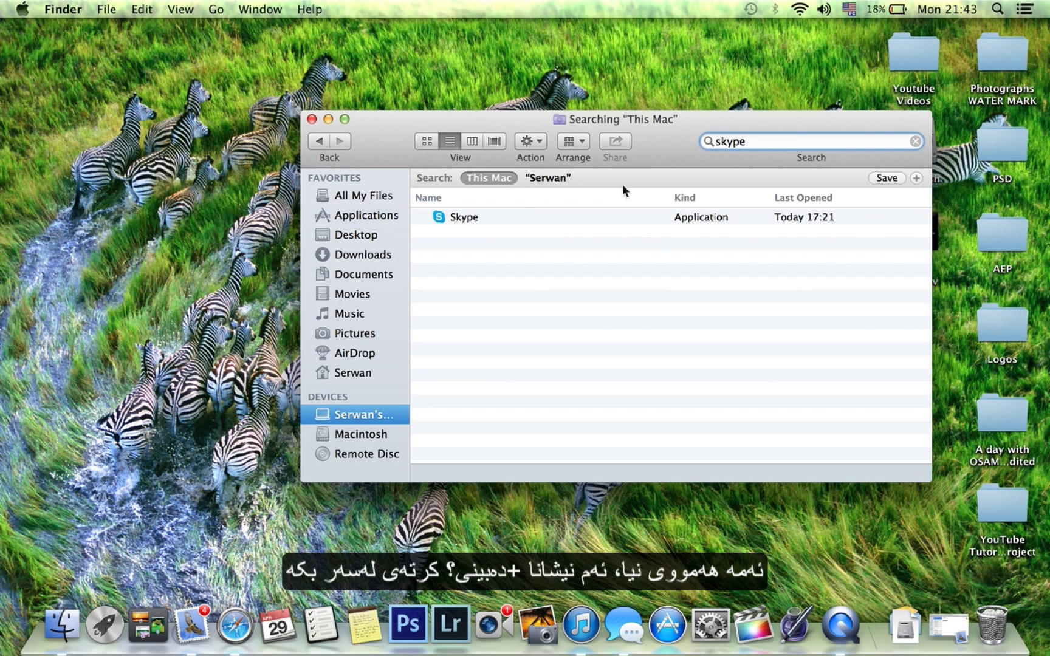
# - Add a search rule with System files set to 'are included'
pyautogui.click(916, 179)
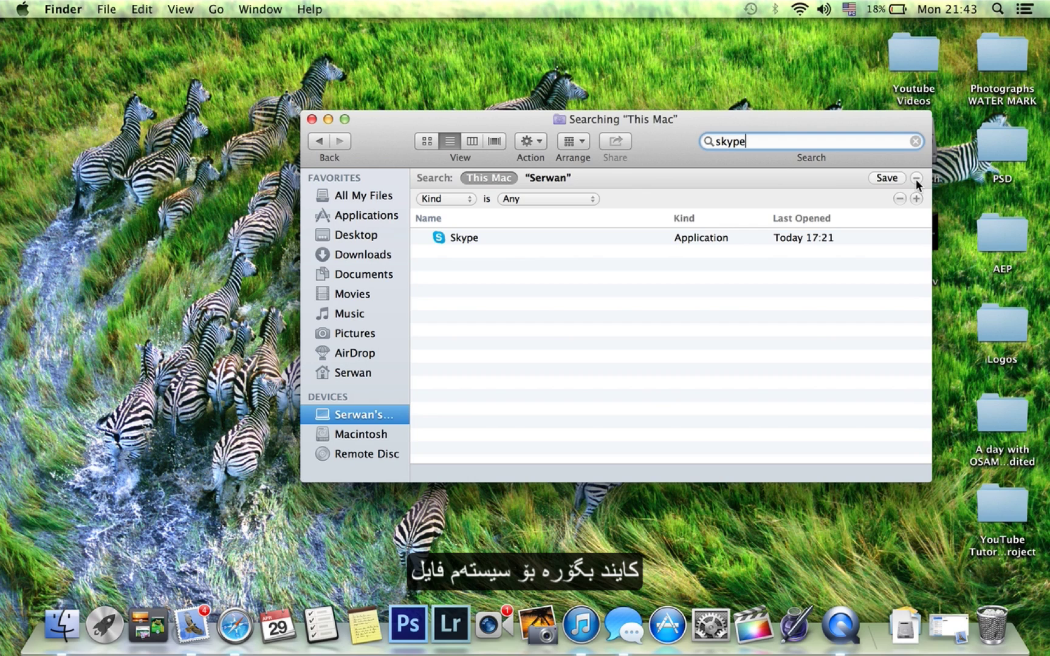
pyautogui.click(466, 202)
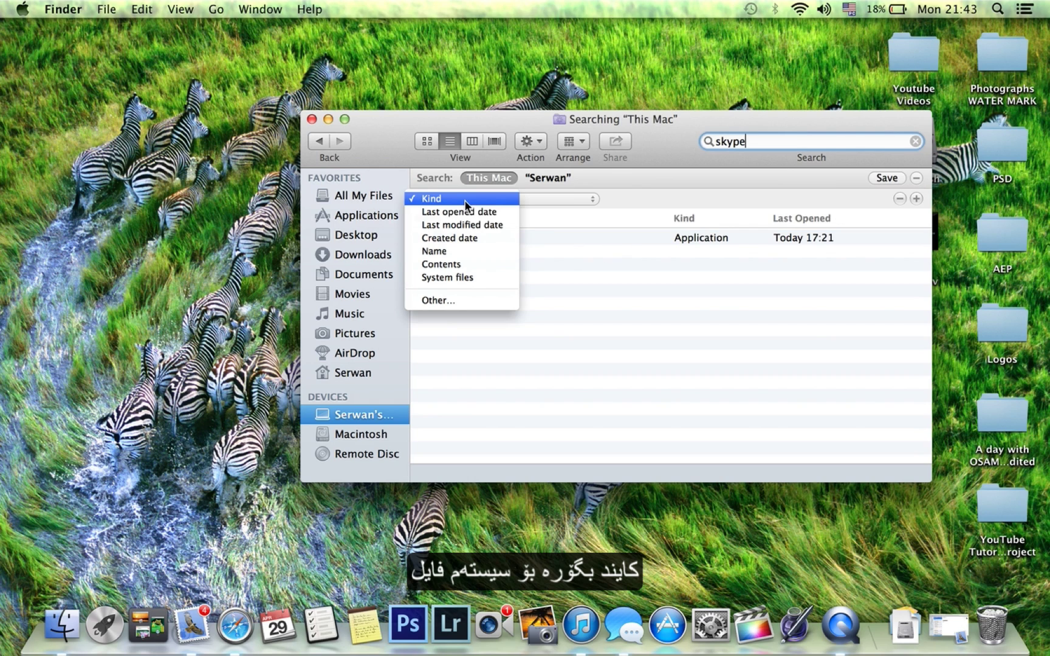
pyautogui.click(465, 277)
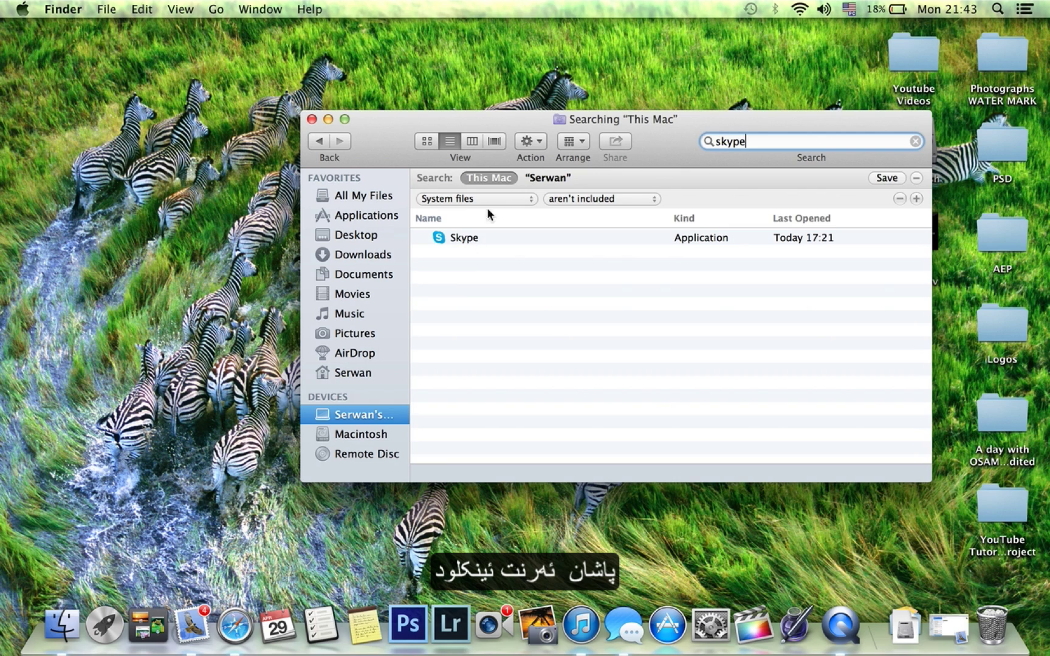
pyautogui.click(606, 202)
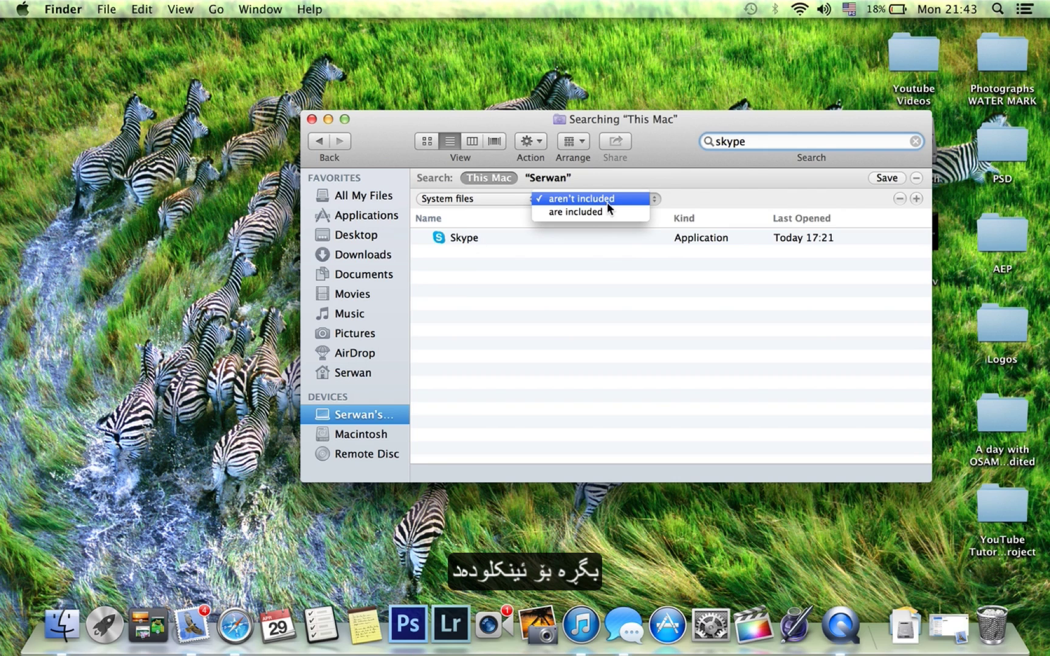
pyautogui.click(598, 212)
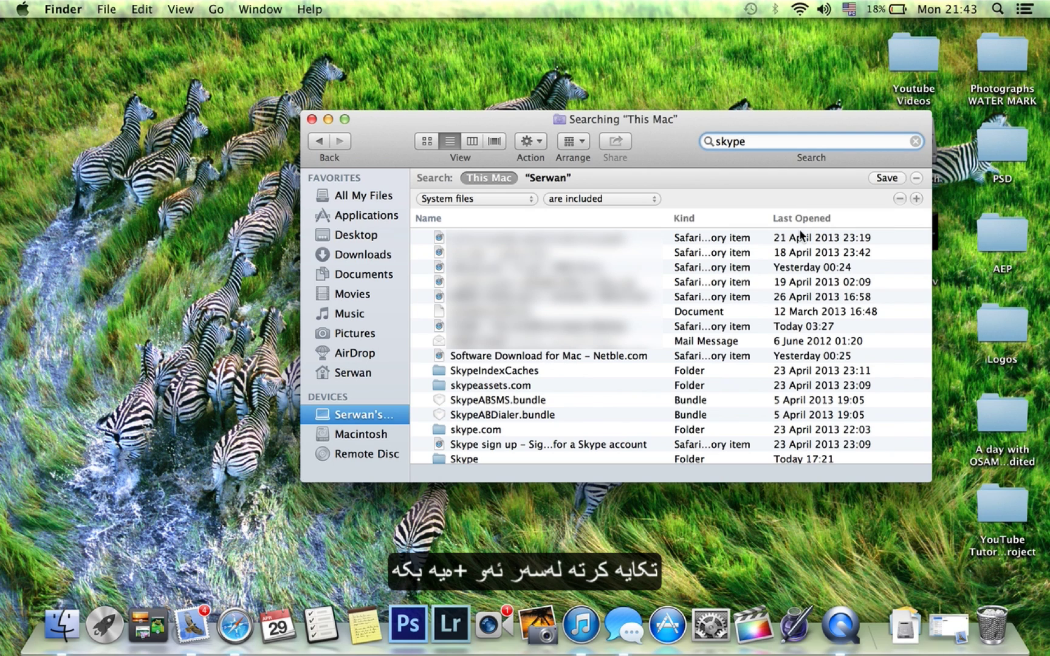
# - Add a second search rule matching Name against 'skype'
pyautogui.click(917, 198)
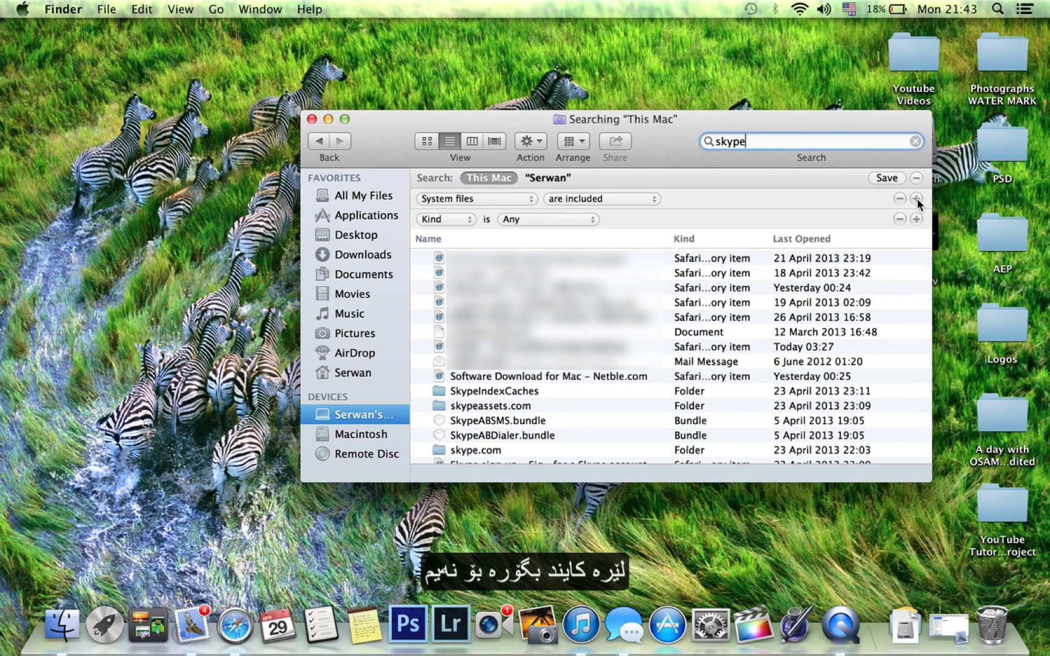
pyautogui.click(453, 220)
pyautogui.click(457, 273)
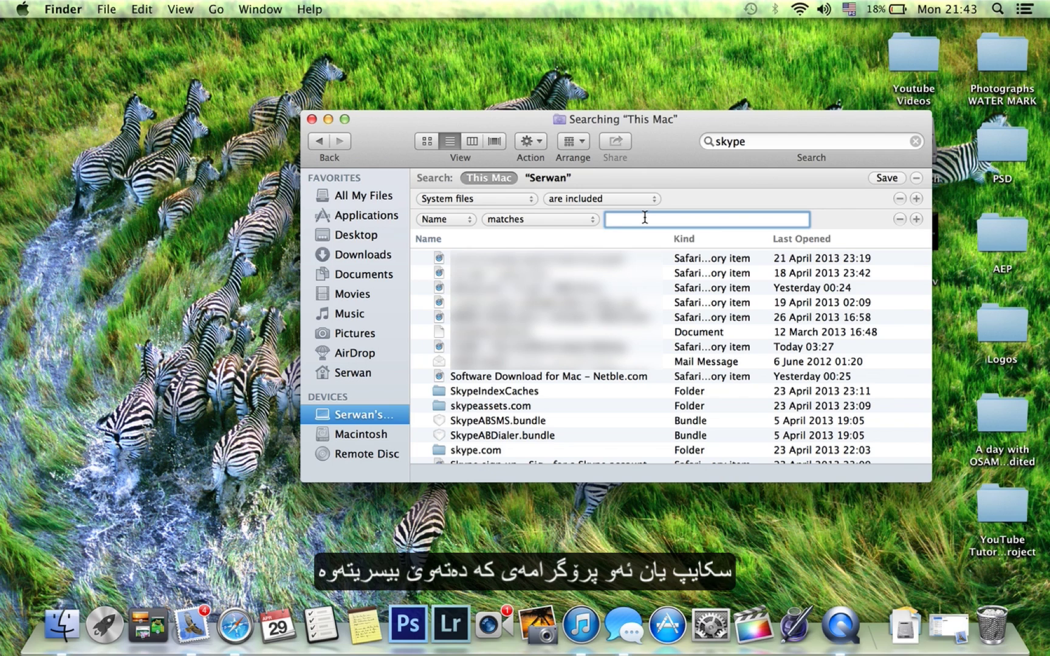
pyautogui.write('sky')
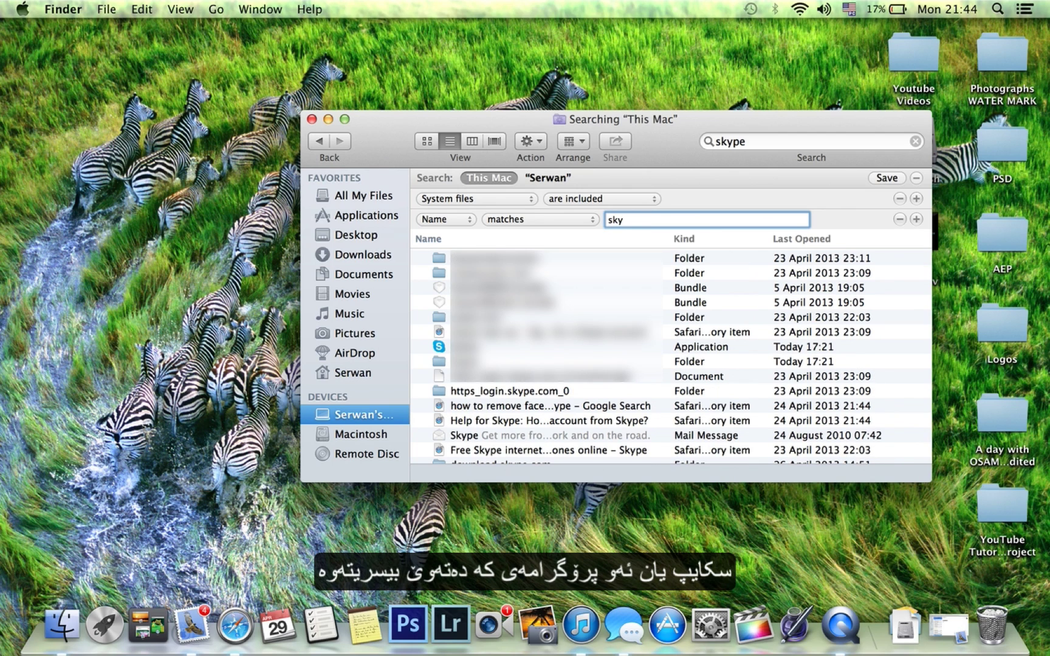
pyautogui.write('pe')
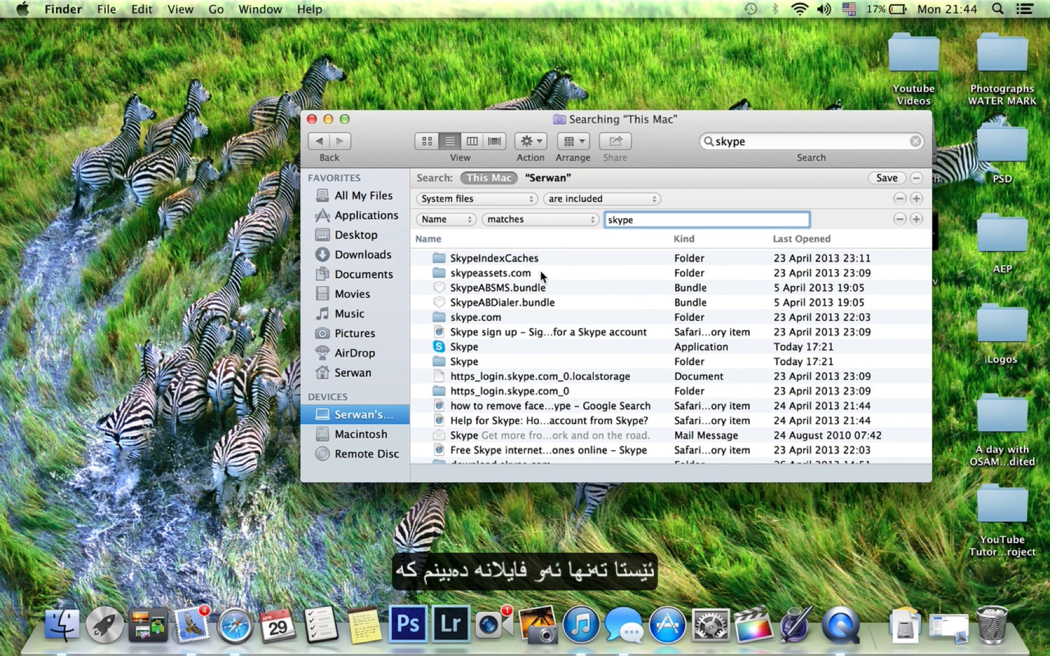
pyautogui.scroll(-5, 509, 355)
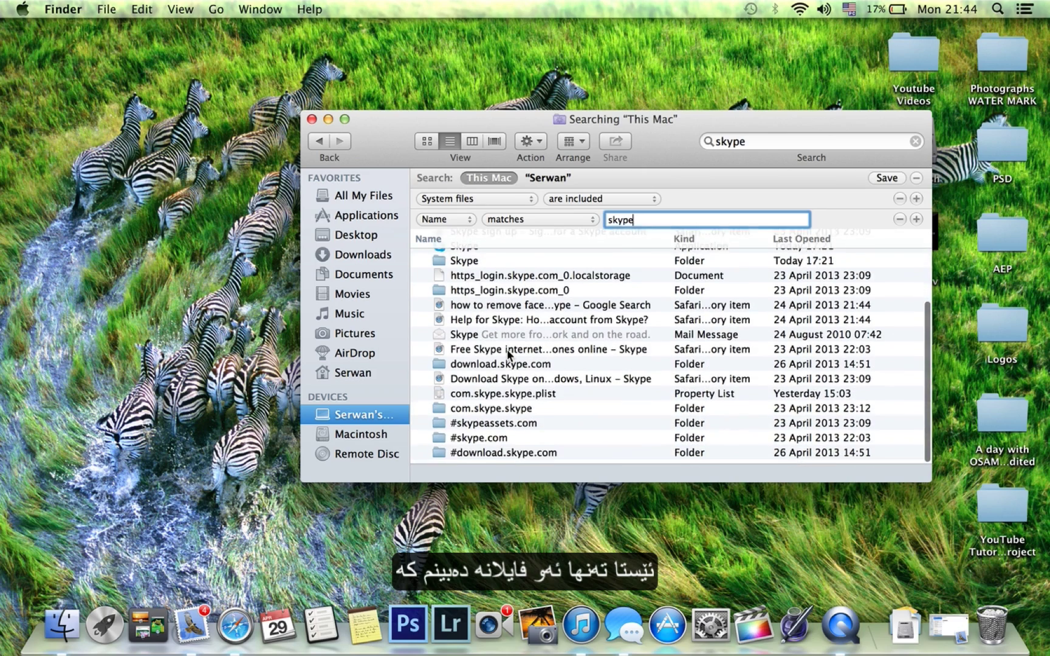
pyautogui.scroll(2, 509, 354)
pyautogui.scroll(4, 509, 354)
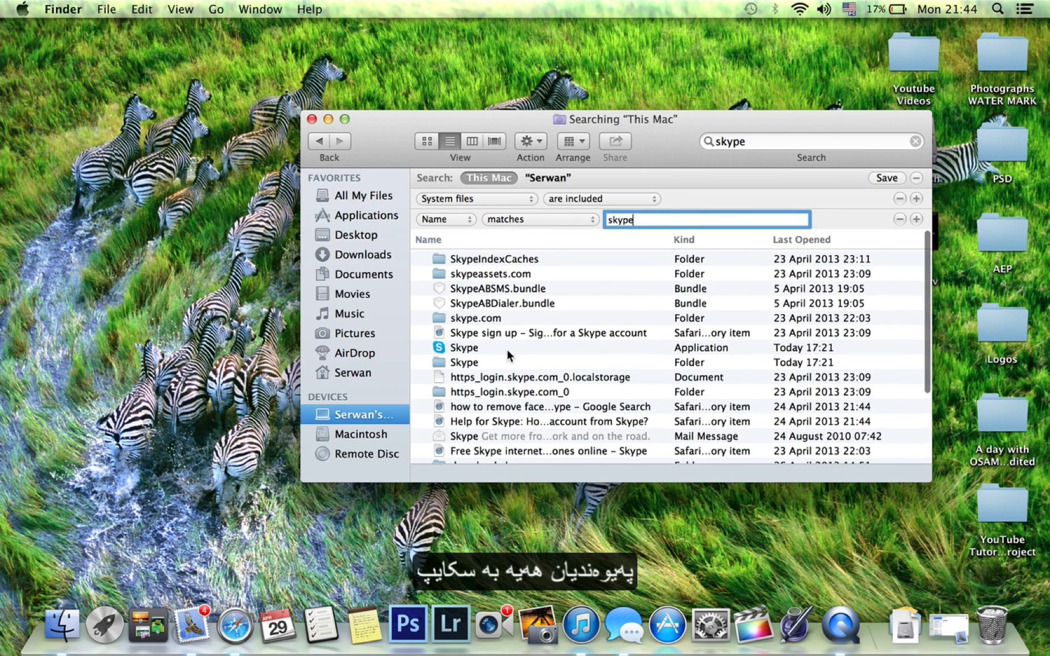
pyautogui.scroll(-5, 509, 355)
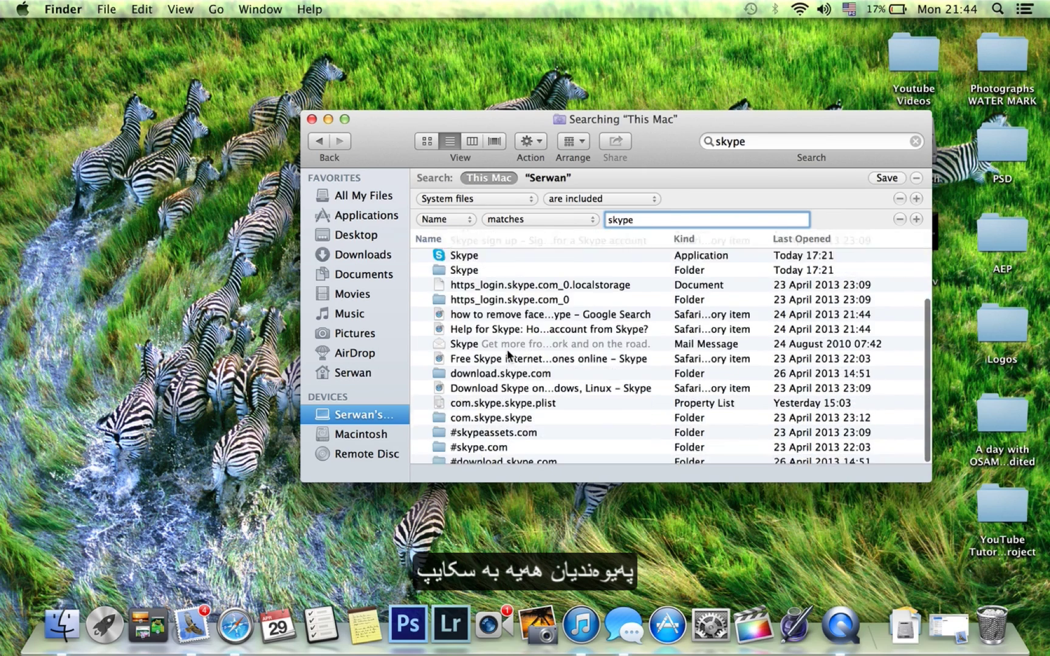
pyautogui.scroll(-1, 508, 355)
pyautogui.scroll(5, 509, 355)
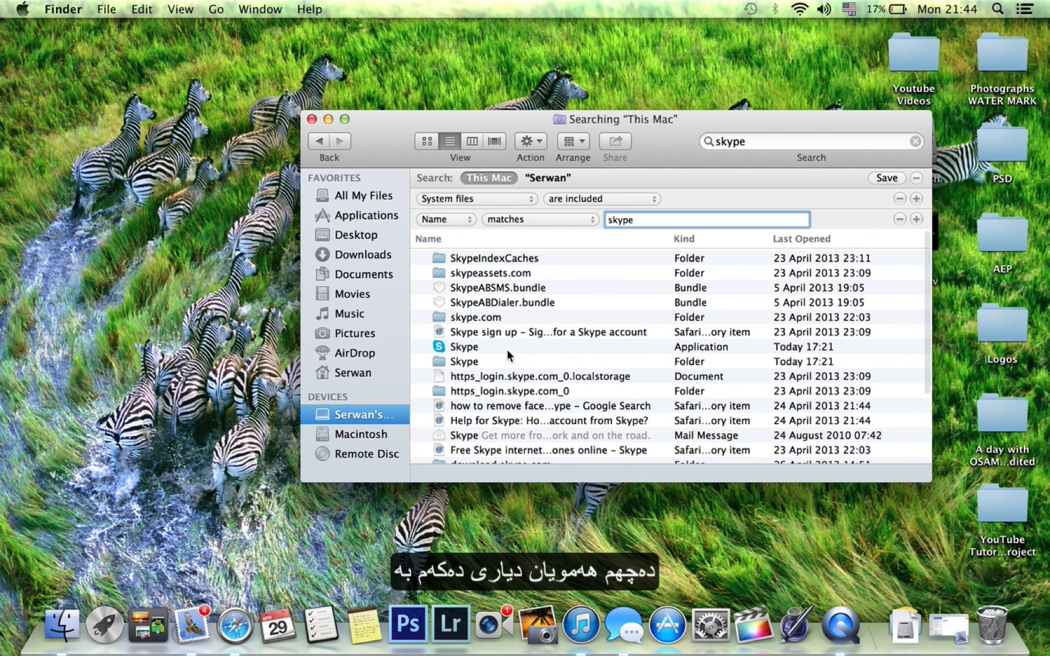
# - Select all Skype-named results and drag them onto the Trash in the Dock
pyautogui.click(494, 360)
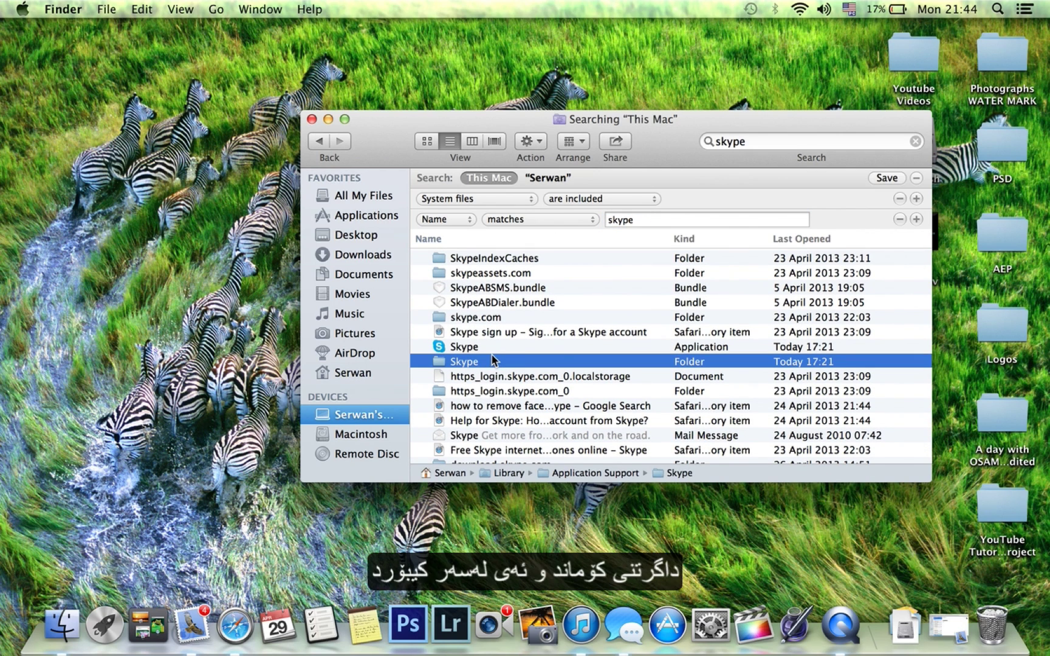
pyautogui.press('super+a')
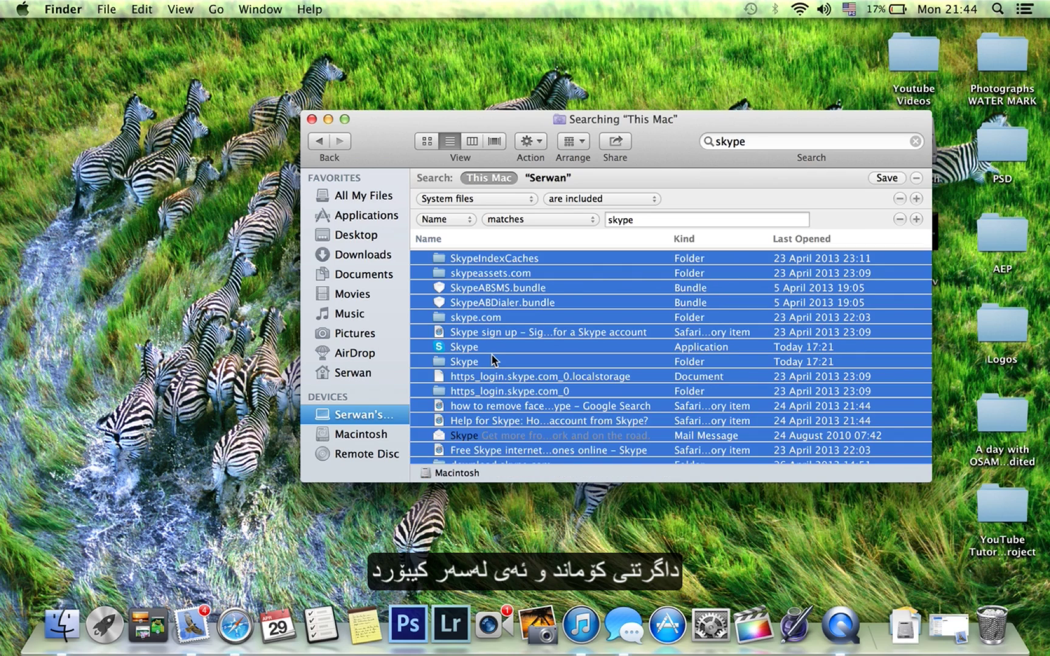
pyautogui.scroll(-5, 492, 359)
pyautogui.scroll(-3, 476, 336)
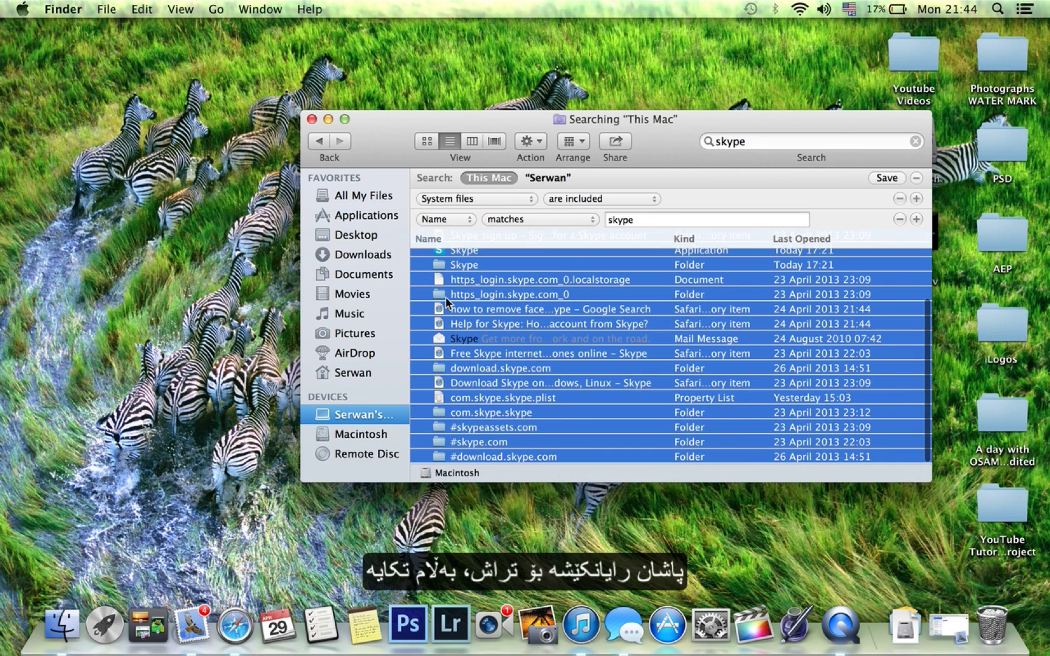
pyautogui.moveTo(447, 302); pyautogui.dragTo(984, 620)
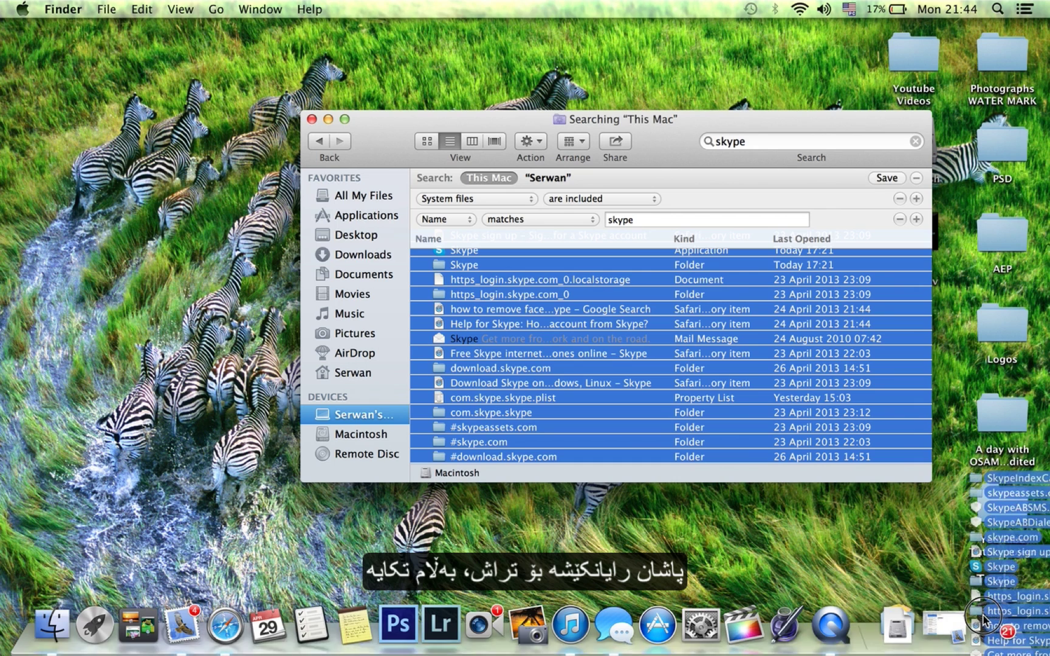
pyautogui.moveTo(985, 621); pyautogui.dragTo(1000, 623)
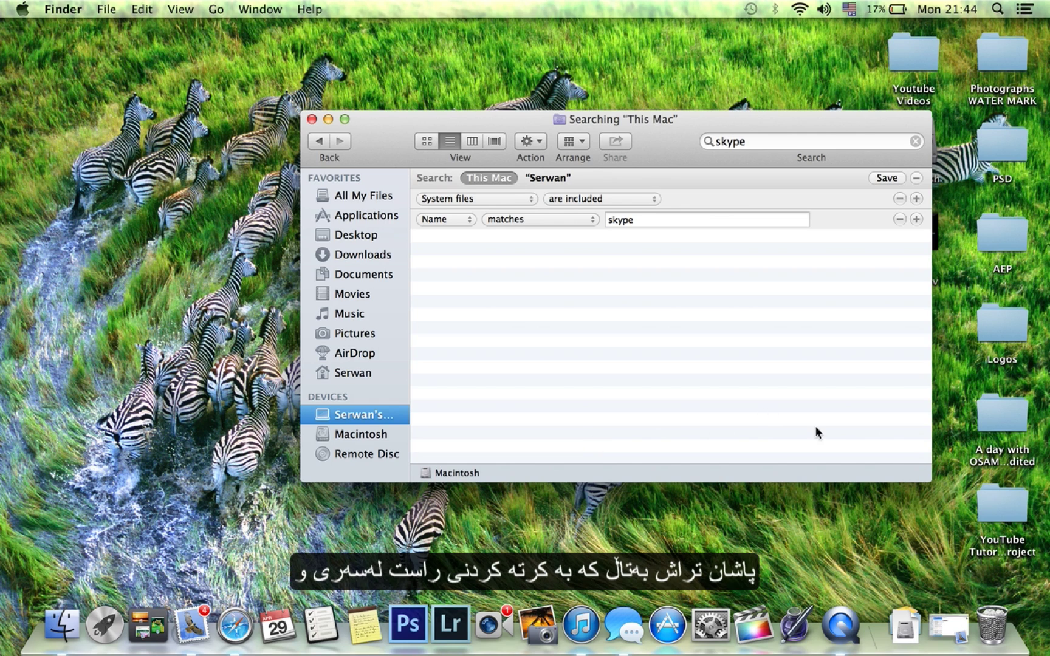
# - Show the Dock Trash's context menu with its Empty Trash option
pyautogui.rightClick(1003, 628)
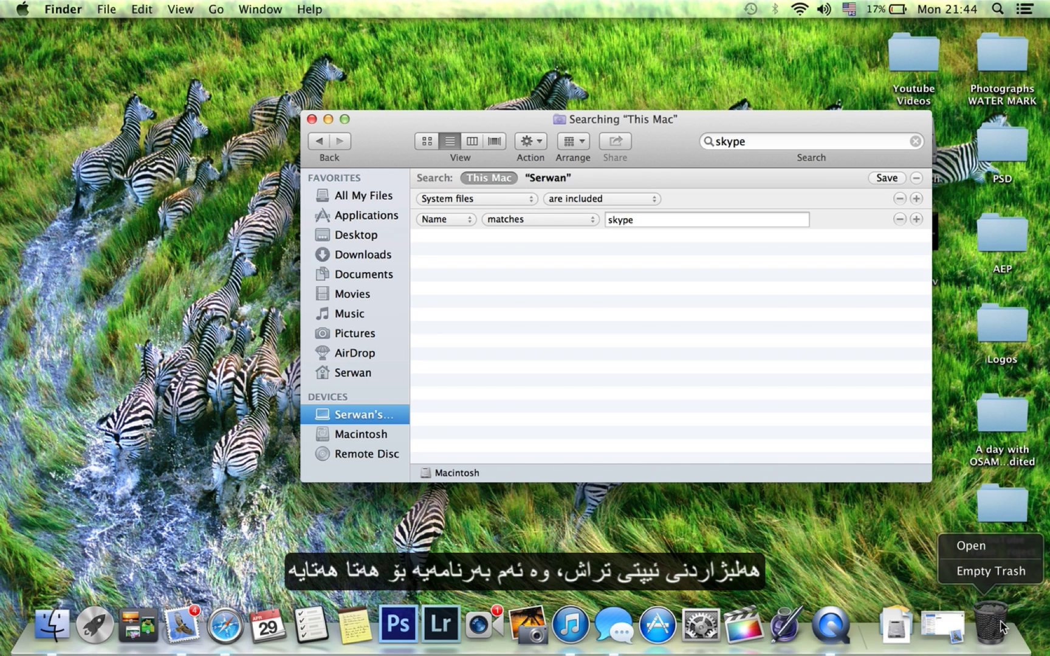